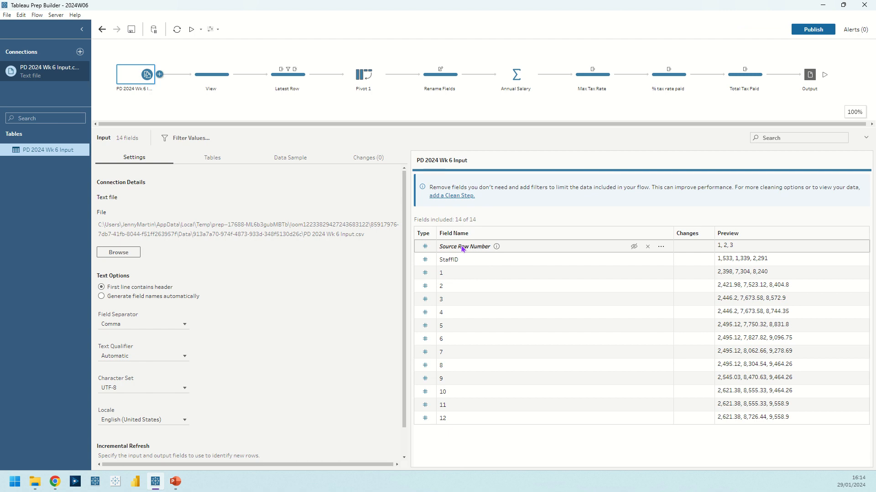
# Exclude the Source Row Number field from the input and include it again
pyautogui.click(647, 246)
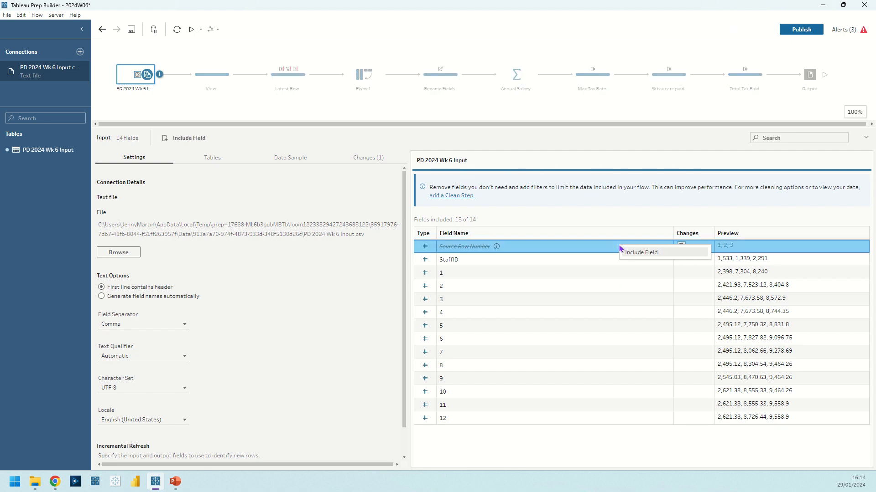
pyautogui.click(631, 248)
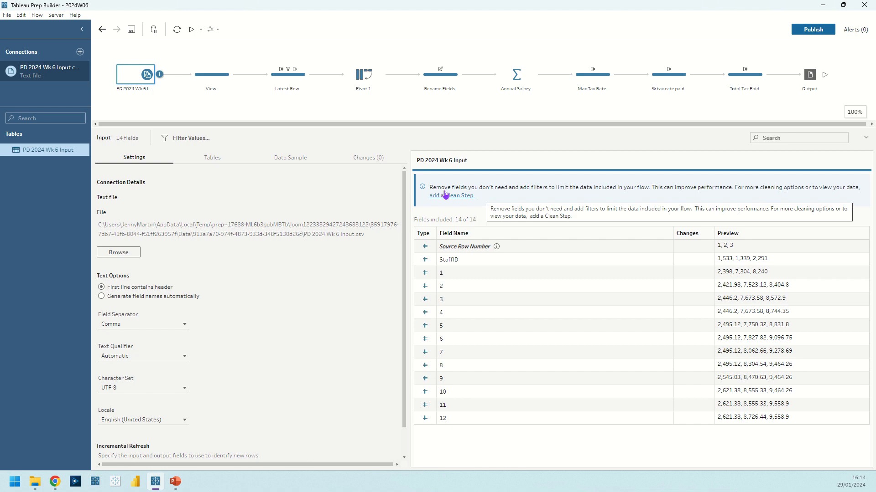
# Inspect the View step's data, highlighting the duplicate rows for StaffID 1,007 and clearing the highlight
pyautogui.click(206, 73)
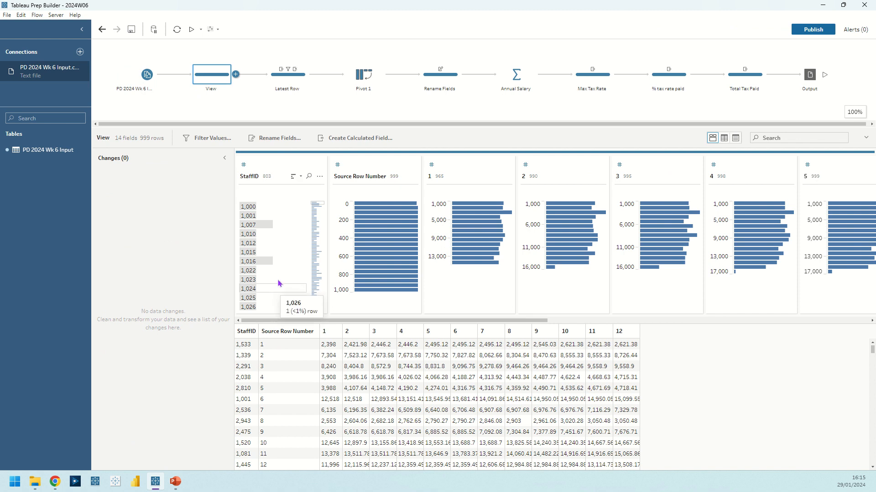
pyautogui.click(282, 224)
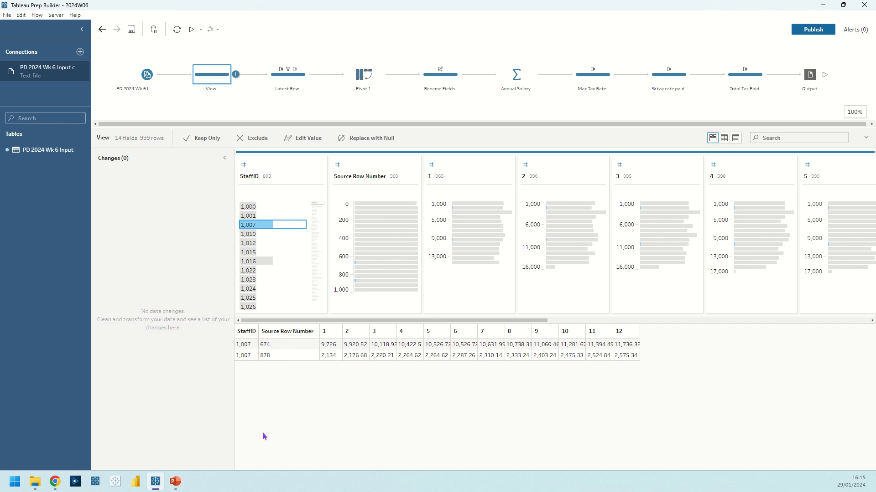
pyautogui.moveTo(273, 226)
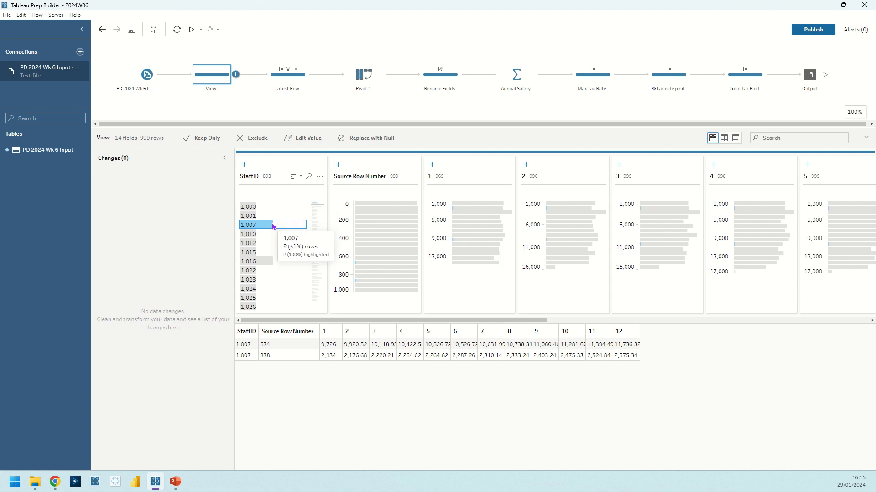
pyautogui.click(273, 227)
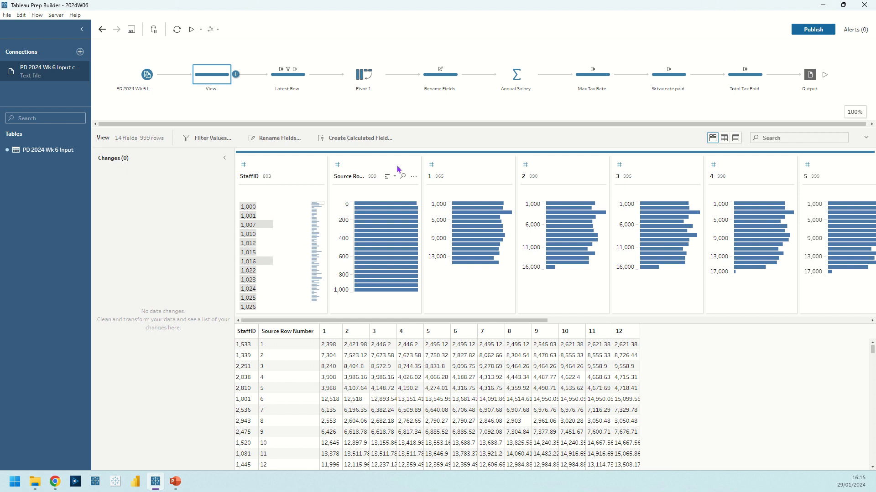
# Create a FIXED LOD calculation in the View step computing MAX of Source Row Number per StaffID, and check it for StaffID 1,007
pyautogui.click(414, 176)
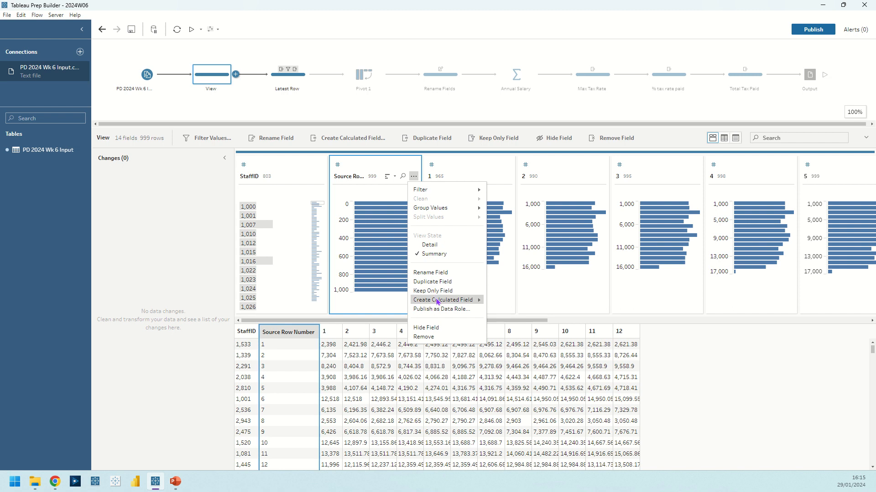
pyautogui.moveTo(437, 301)
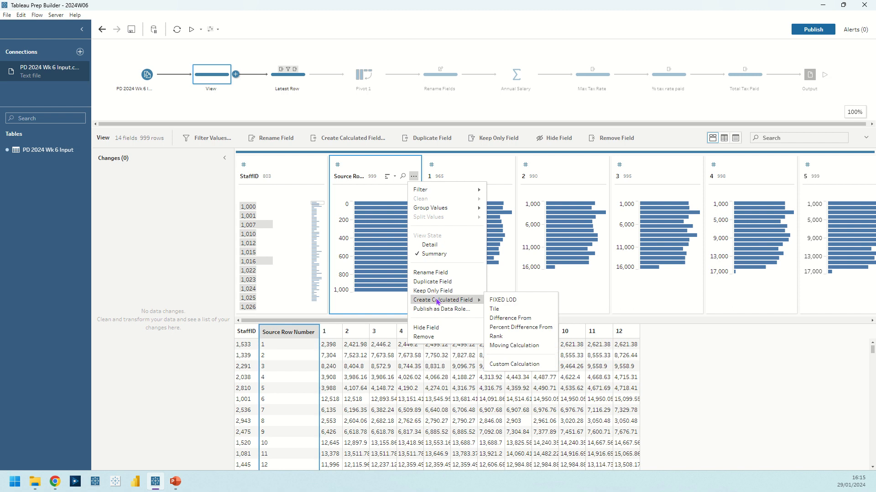
pyautogui.click(506, 302)
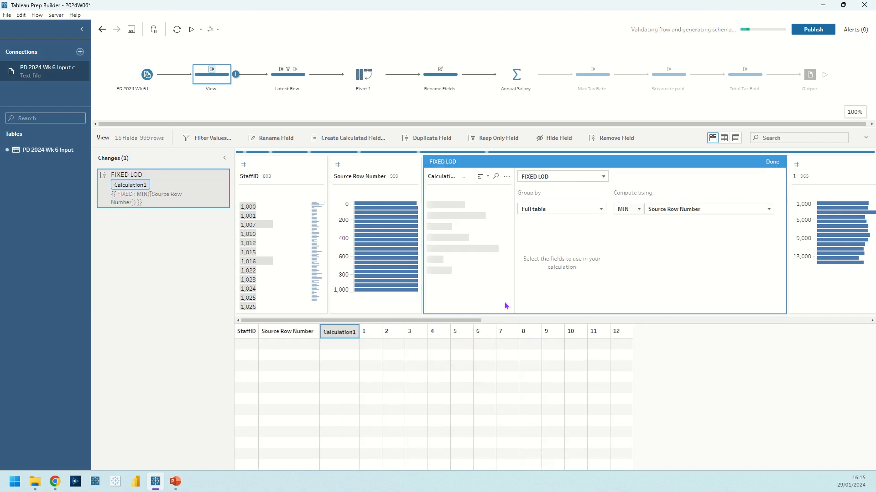
pyautogui.click(631, 210)
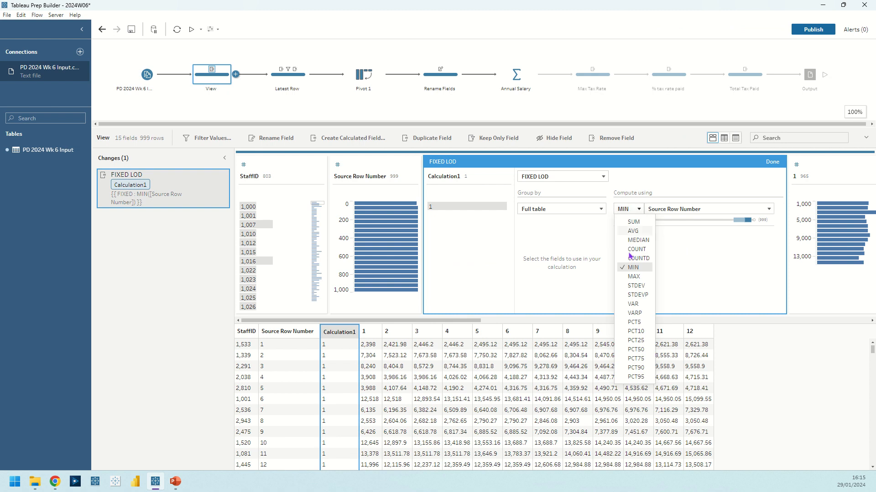
pyautogui.click(632, 277)
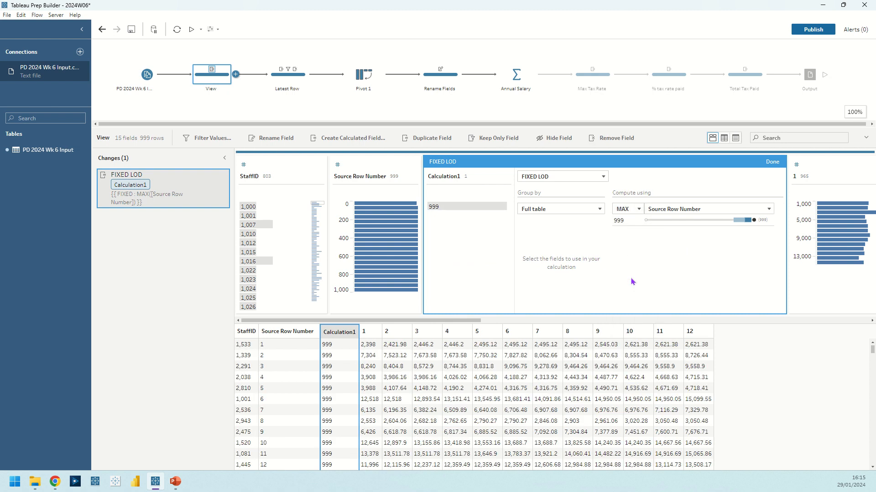
pyautogui.click(575, 209)
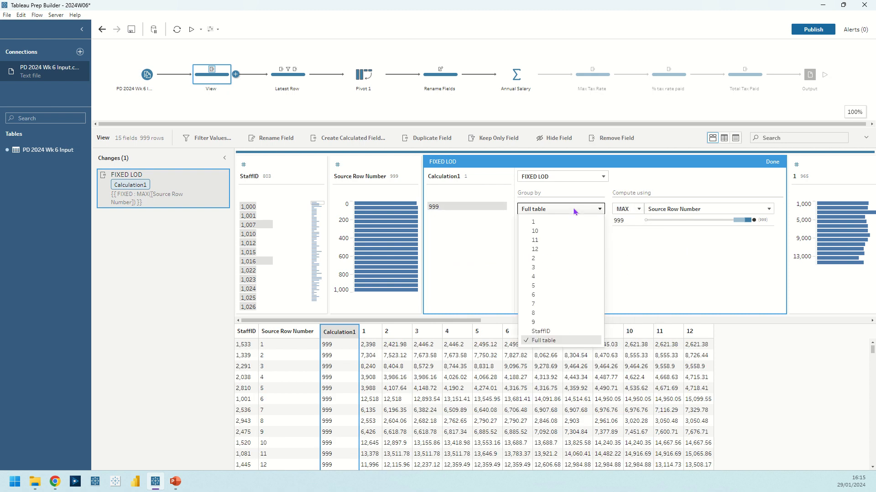
pyautogui.click(540, 331)
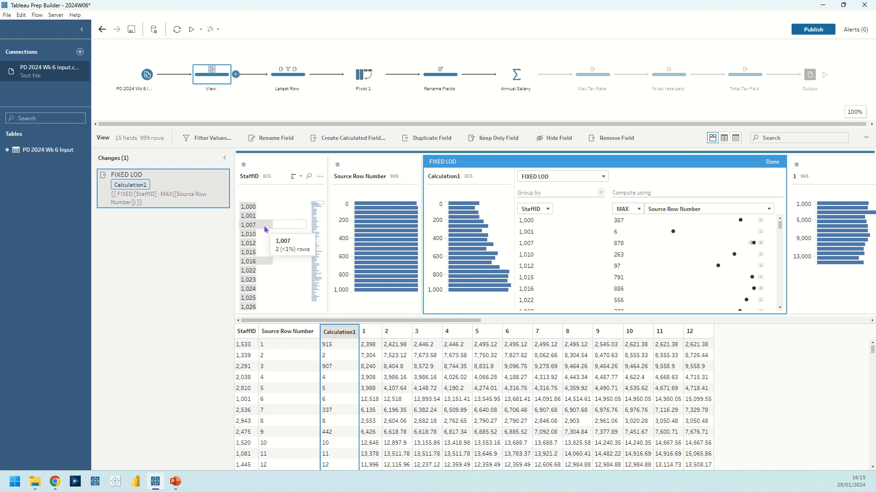
pyautogui.click(266, 229)
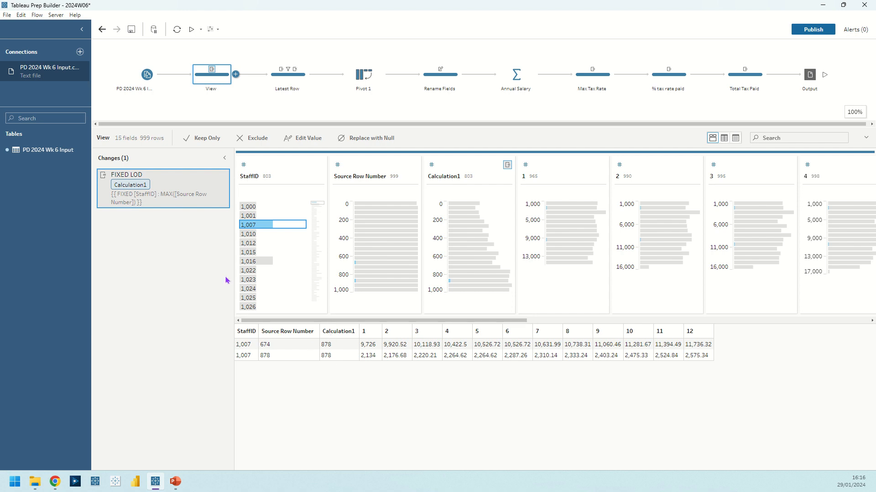
# Add a filter to the View step with the condition [Calculation1]=[Source Row Number]
pyautogui.click(176, 200)
pyautogui.click(191, 143)
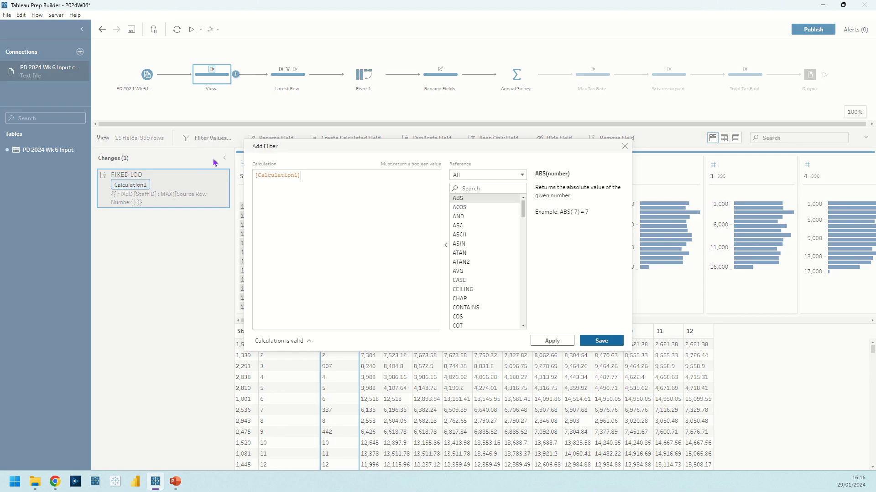
pyautogui.write('=[Sourc')
pyautogui.press('Return')
pyautogui.click(599, 341)
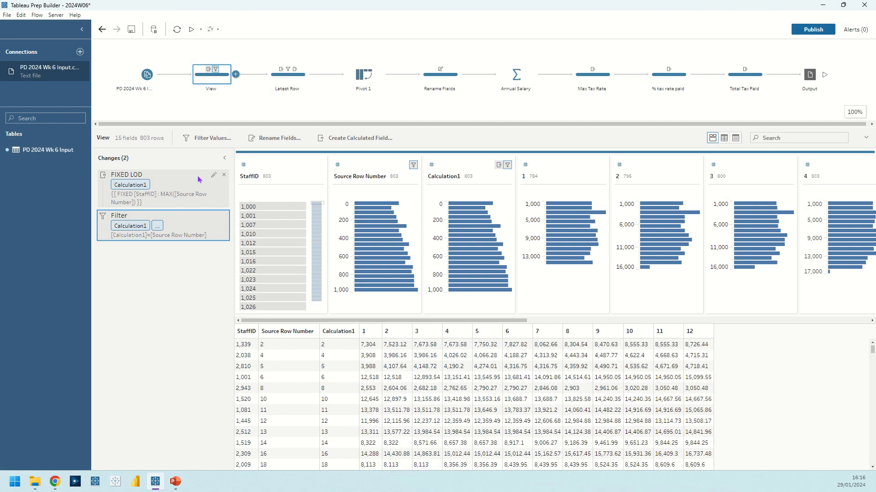
# Remove the FIXED LOD calculation and the filter from the View step's changes
pyautogui.click(224, 175)
pyautogui.click(224, 175)
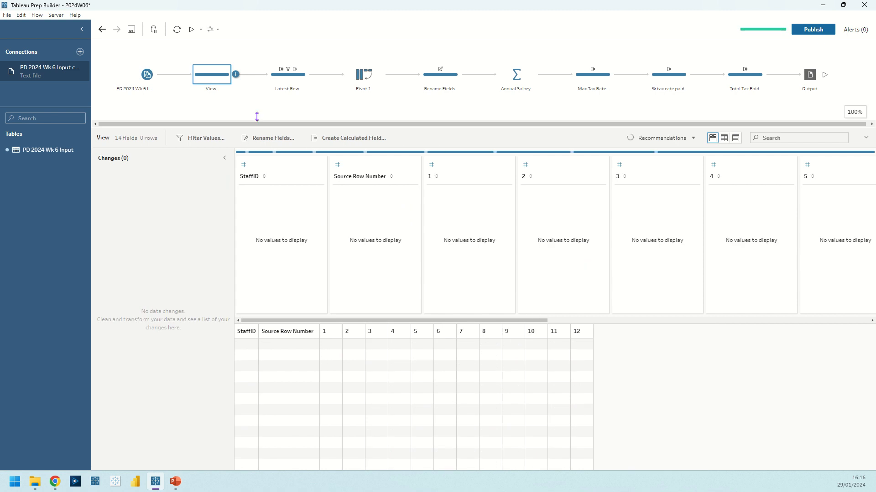
# Review the changes in the Latest Row step and the columns-to-rows setup of fields 1 to 12 in Pivot 1
pyautogui.click(286, 81)
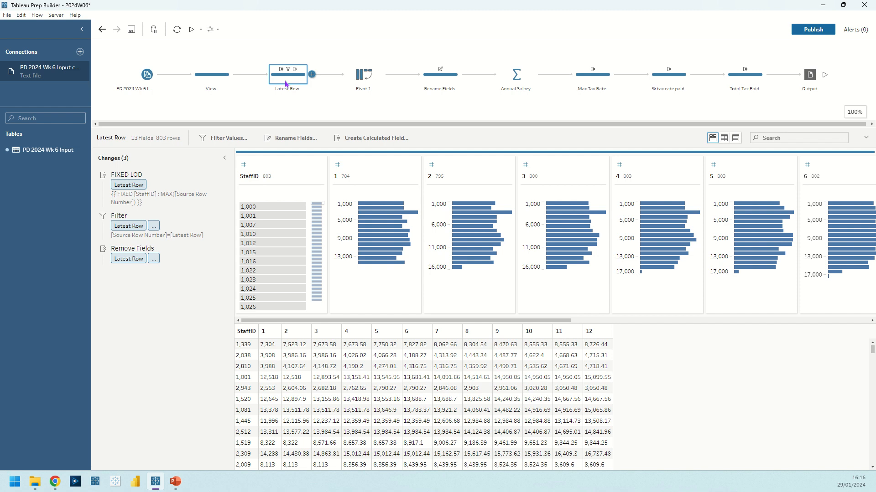
pyautogui.click(357, 80)
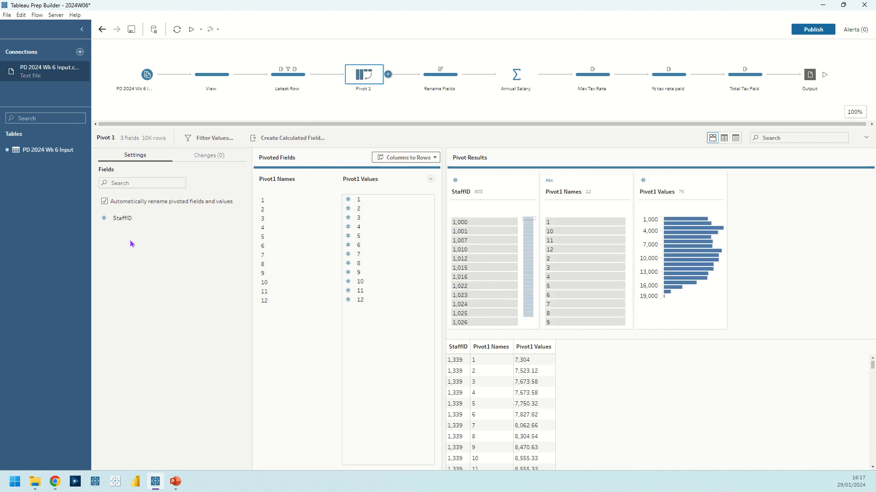
pyautogui.click(357, 199)
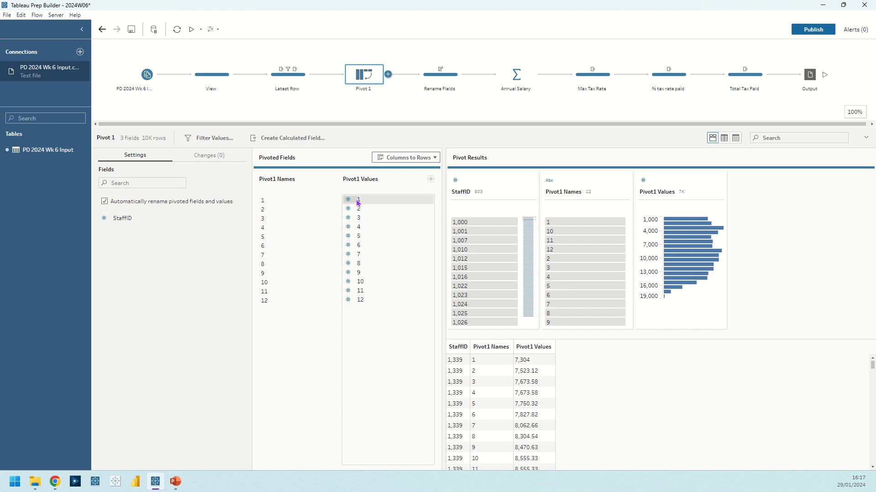
pyautogui.keyDown('shift'); pyautogui.click(366, 300); pyautogui.keyUp('shift')
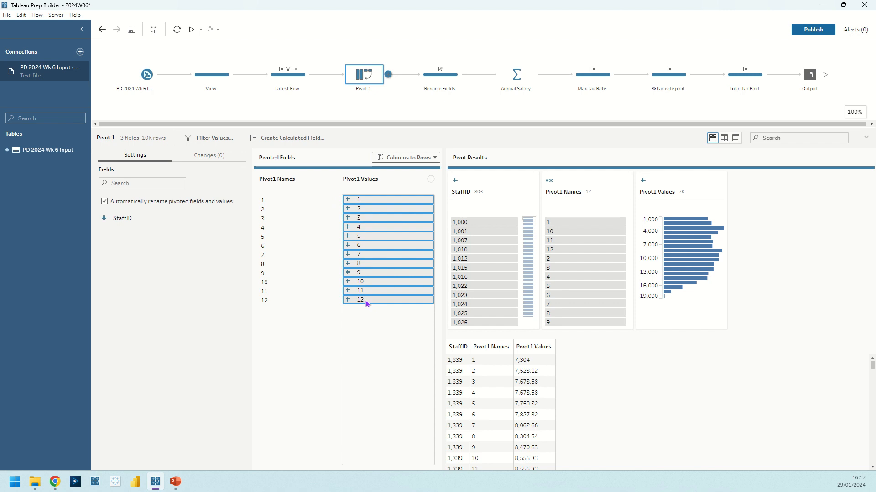
pyautogui.moveTo(366, 303); pyautogui.dragTo(358, 323)
# Review the field renames in the Rename Fields step and the grouping and aggregation in the Annual Salary step
pyautogui.click(424, 80)
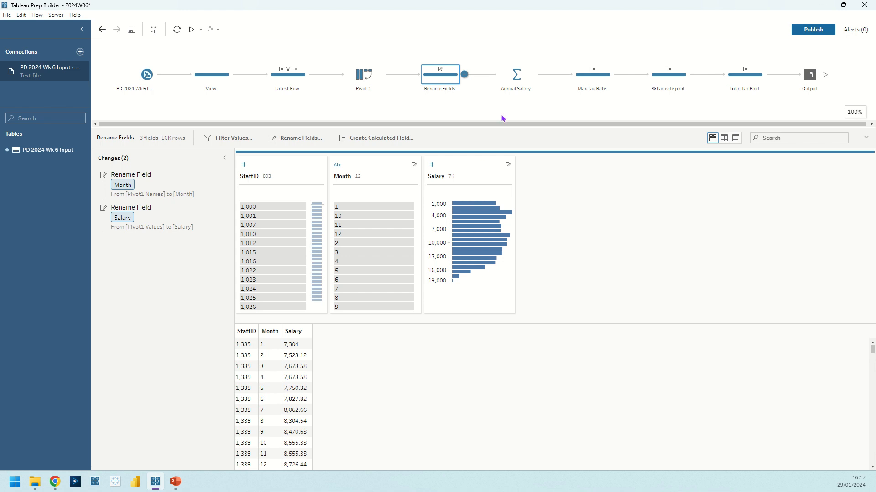
pyautogui.click(520, 75)
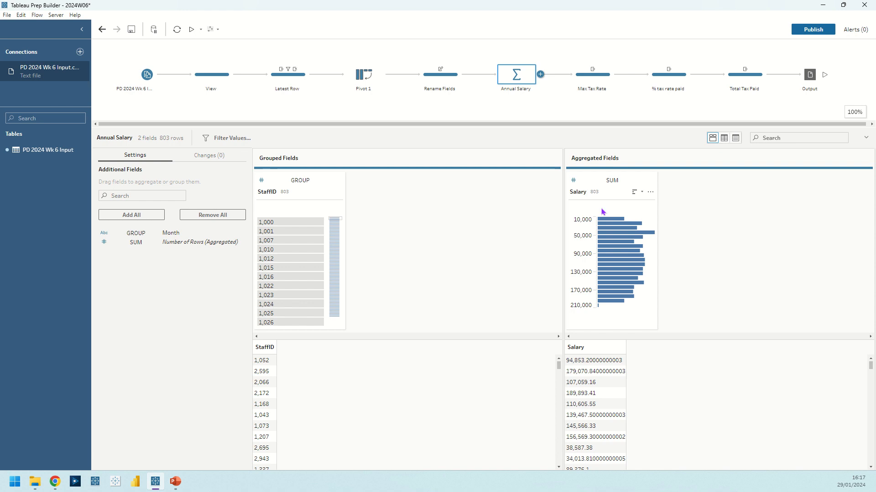
# Examine the Max Tax Rate step's calculated field formula and close it with its formula intact
pyautogui.click(577, 79)
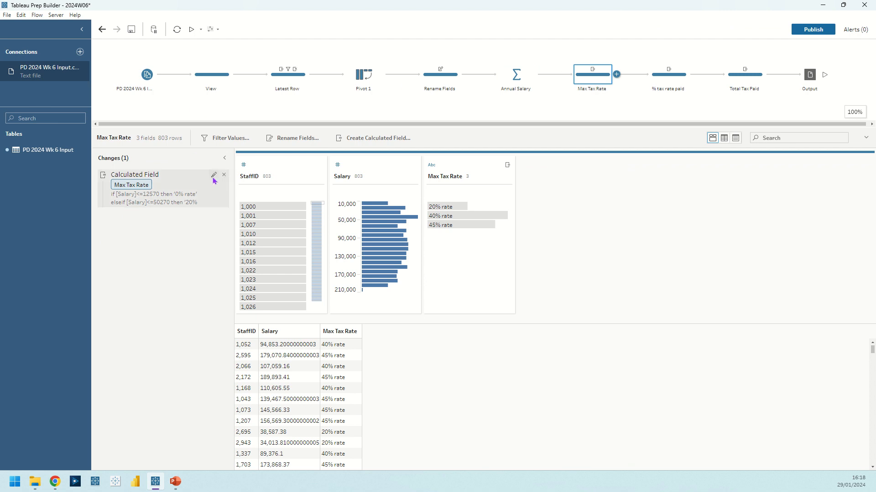
pyautogui.click(214, 175)
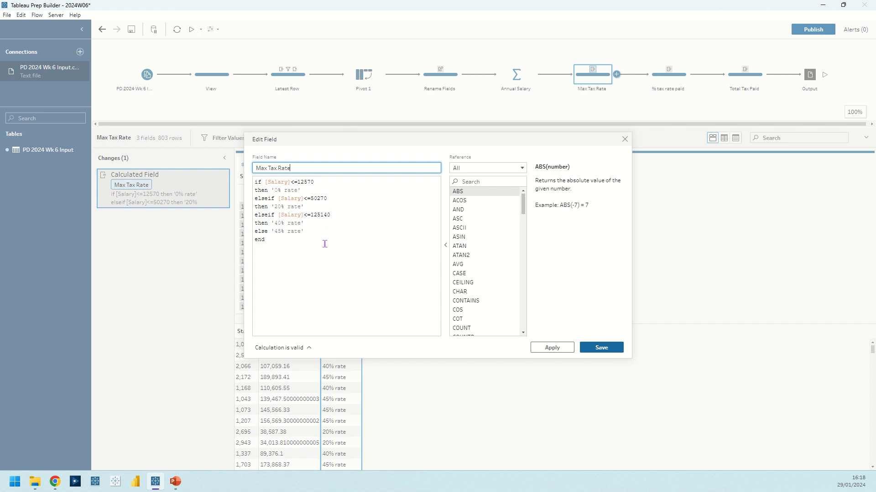
pyautogui.click(601, 348)
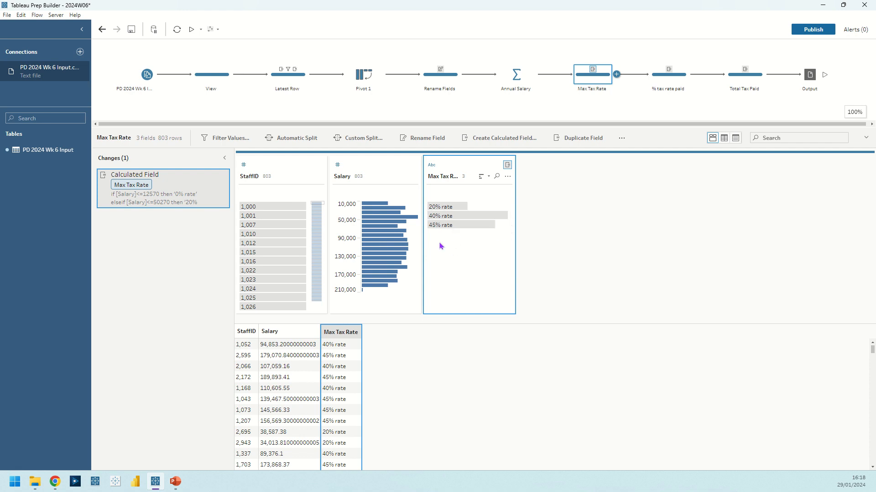
pyautogui.moveTo(484, 220)
# Examine the 20% rate tax paid formula in the % tax rate paid step and close its editor
pyautogui.click(665, 83)
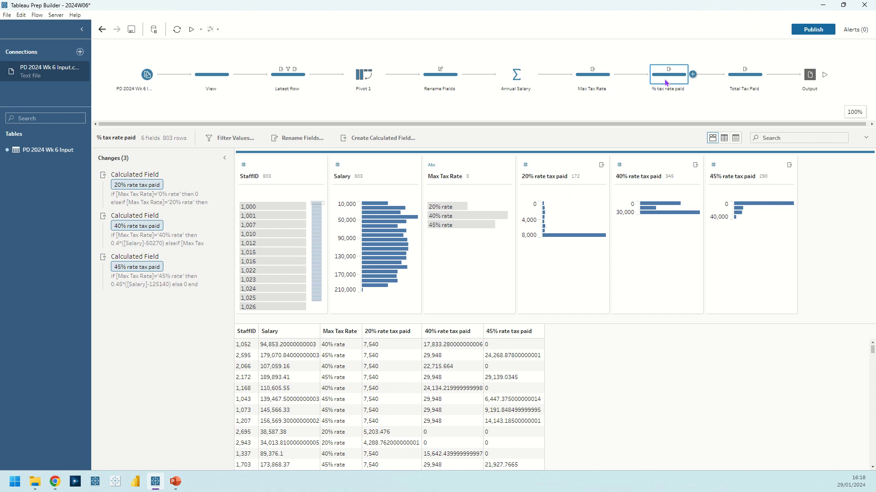
pyautogui.moveTo(203, 187)
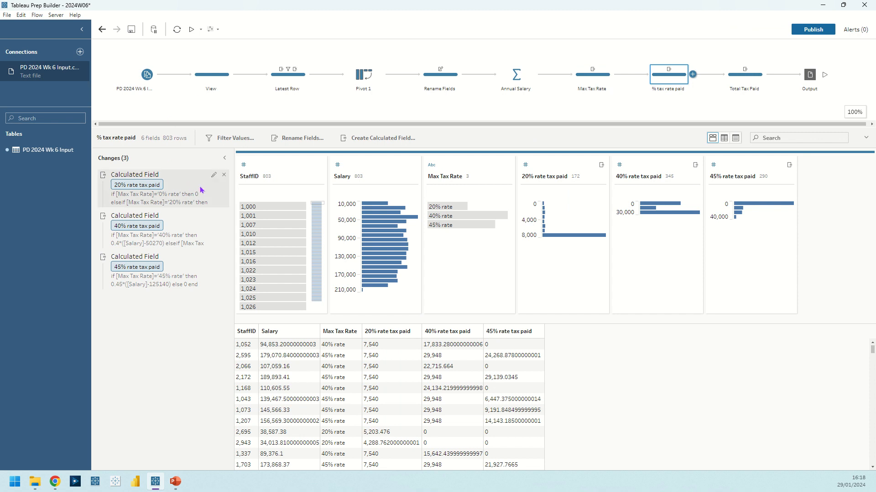
pyautogui.click(213, 176)
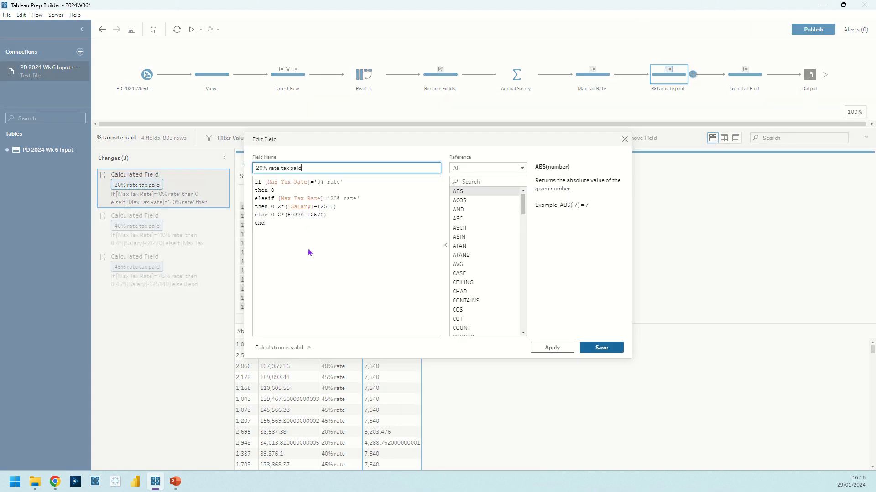
pyautogui.click(300, 187)
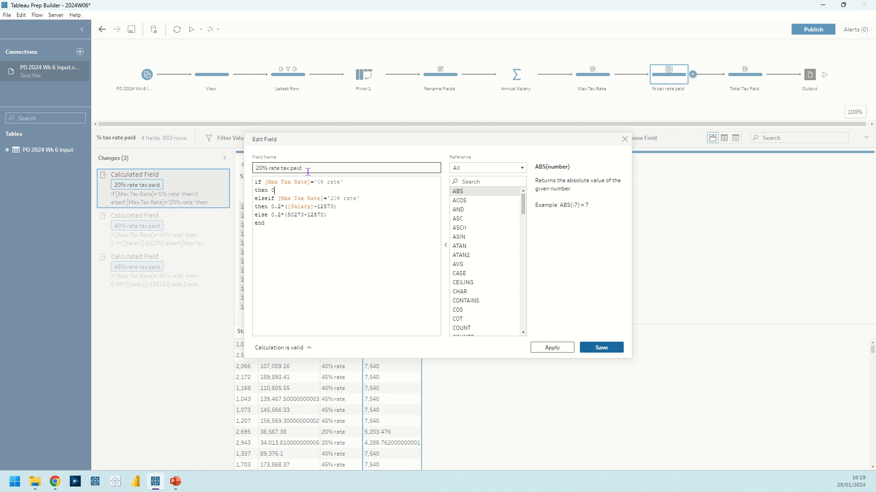
pyautogui.click(363, 199)
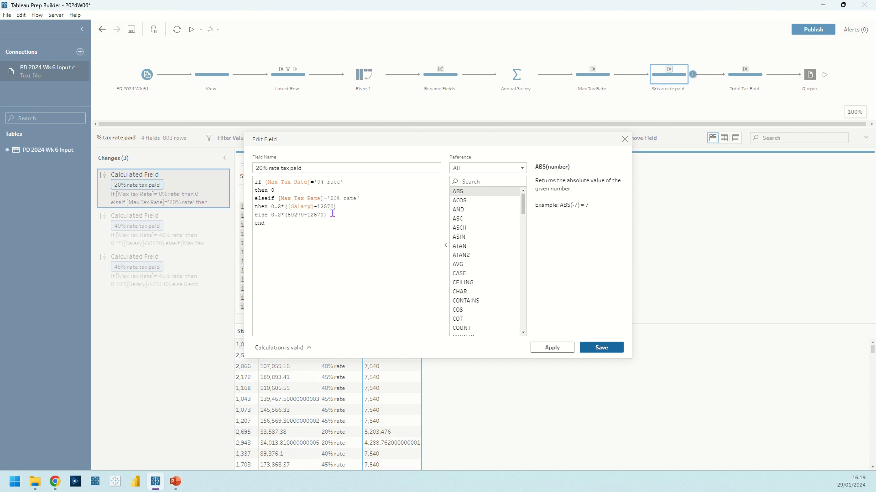
pyautogui.click(331, 215)
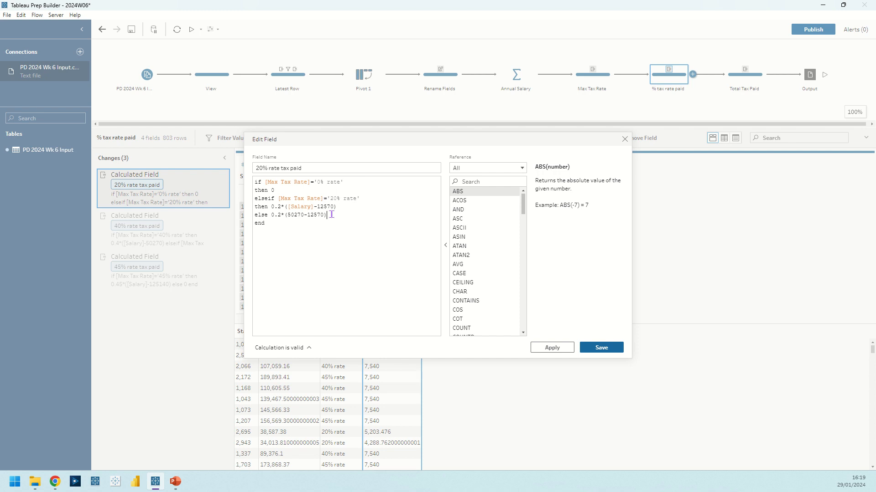
pyautogui.click(588, 349)
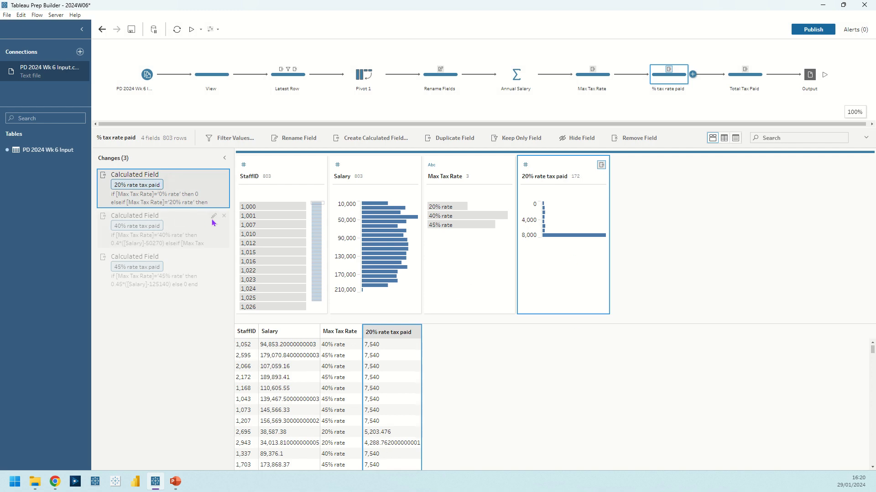
# Examine the 40% rate tax paid calculated field's formula and close its editor
pyautogui.click(213, 221)
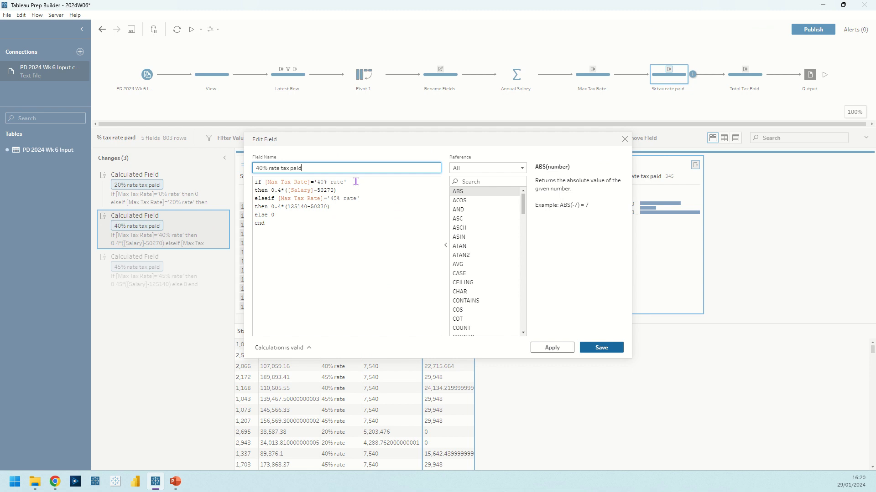
pyautogui.click(349, 189)
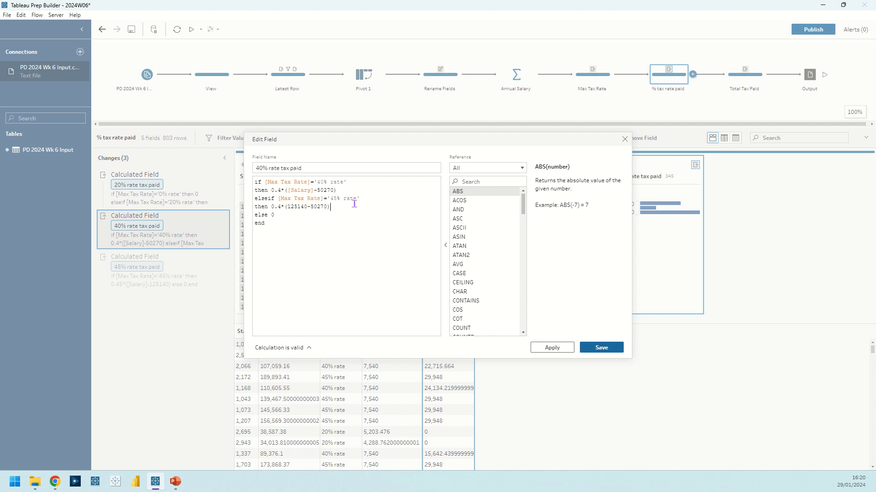
pyautogui.click(299, 216)
pyautogui.click(624, 139)
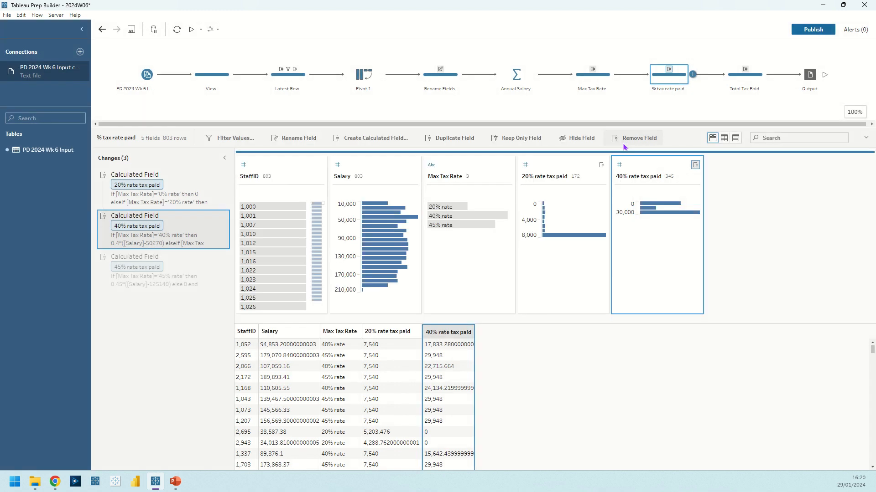
# Examine the 45% rate tax paid calculated field's formula in the % tax rate paid step and close its editor
pyautogui.click(210, 258)
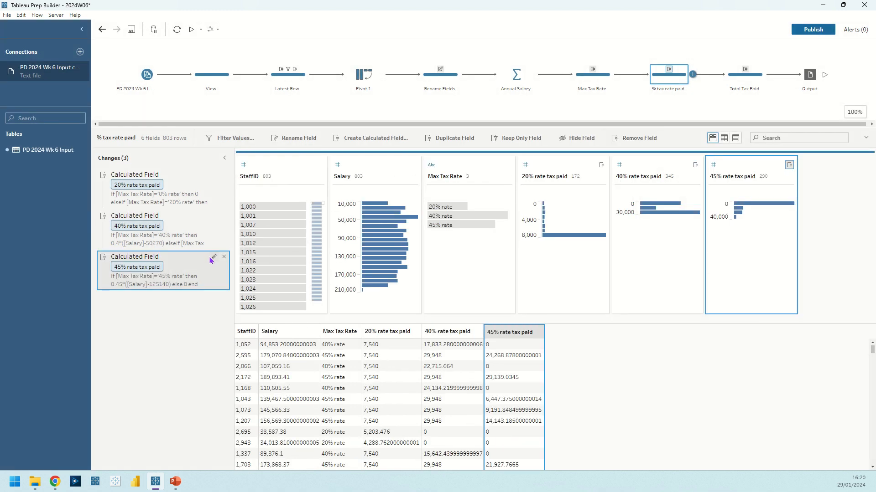
pyautogui.doubleClick(212, 265)
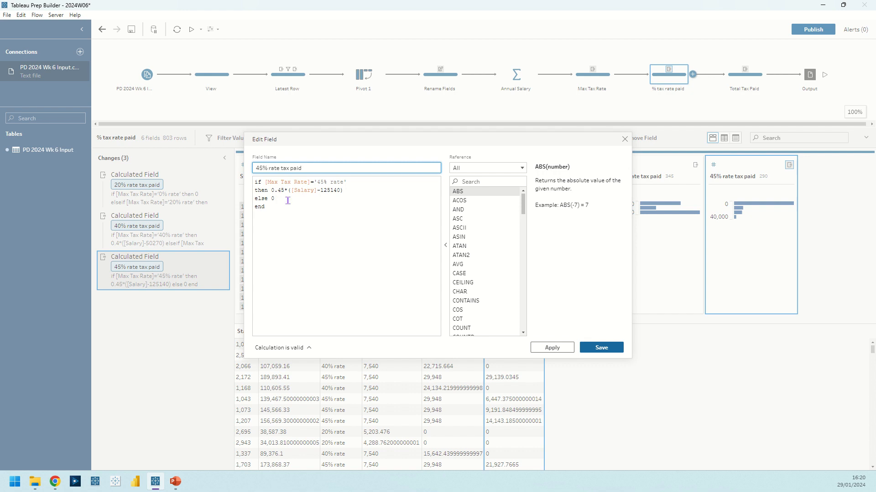
pyautogui.click(624, 140)
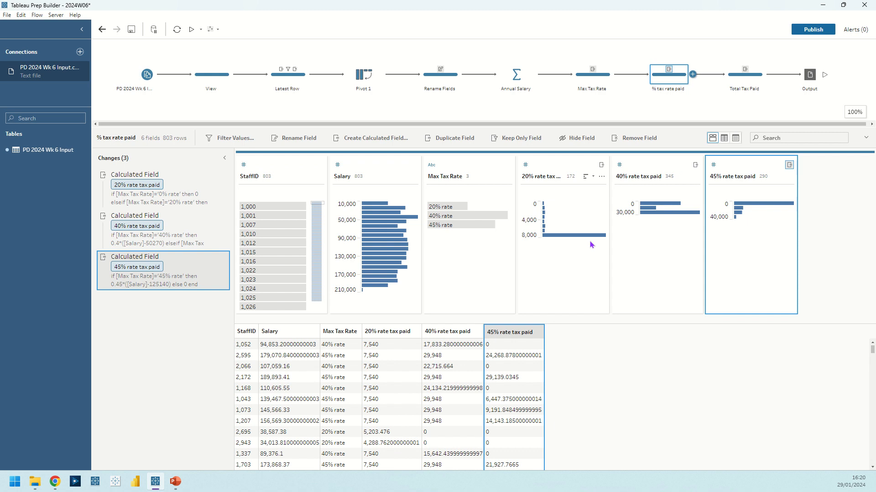
# Examine the Total Tax Paid step's calculated field formula and close the editor without changing it
pyautogui.click(743, 75)
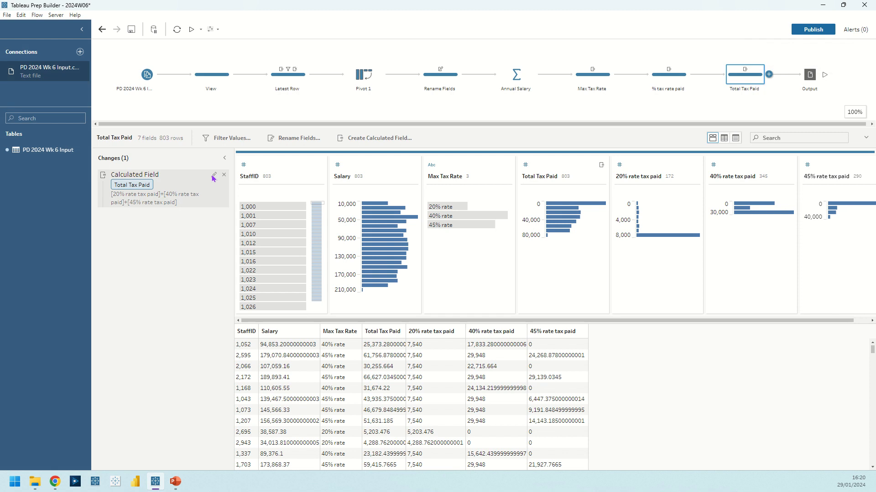
pyautogui.click(213, 176)
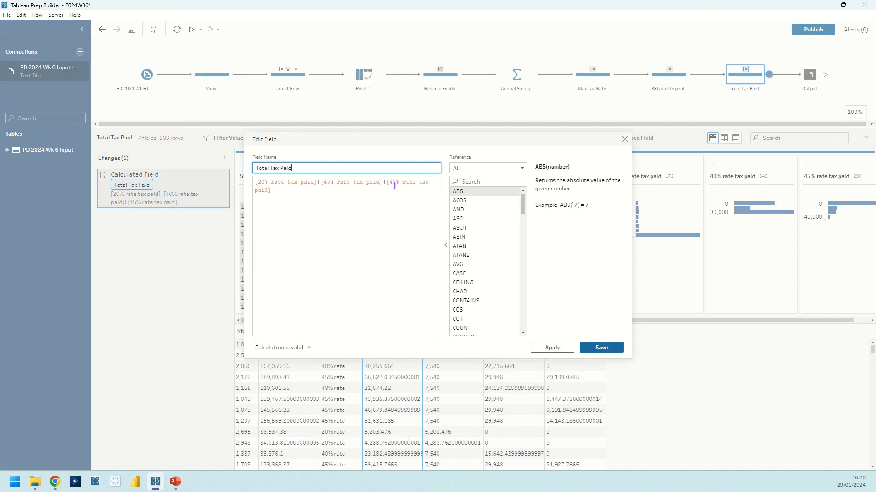
pyautogui.click(624, 139)
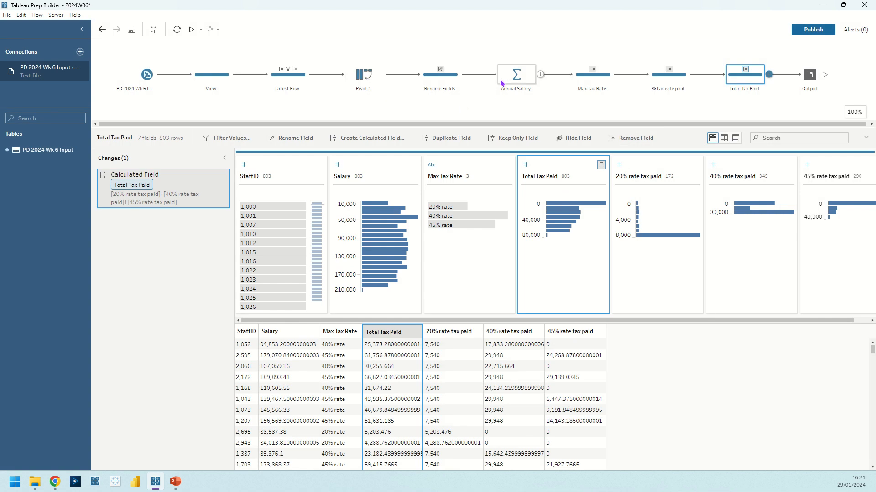